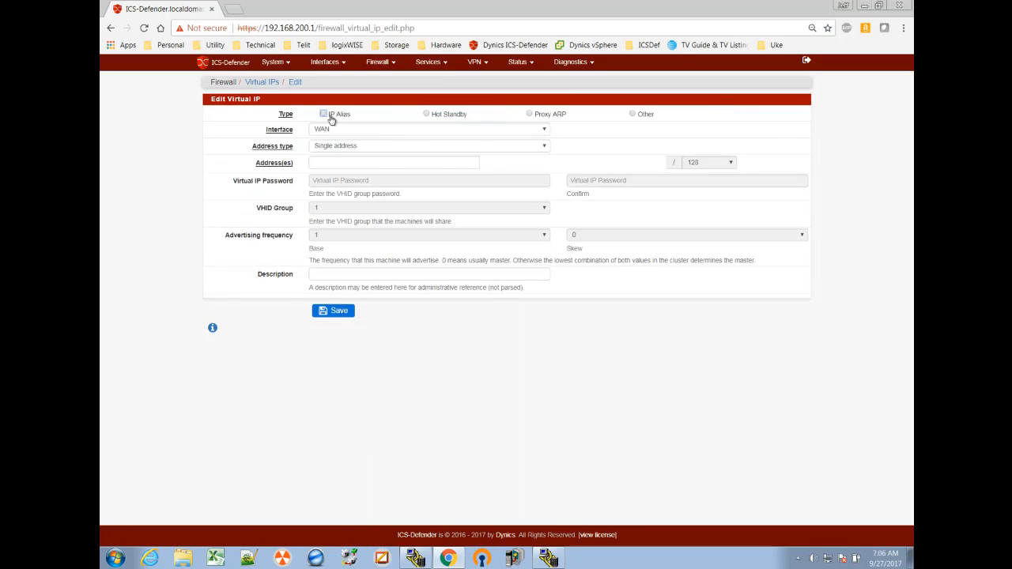
Step: Set the virtual IP's type to IP Alias on WAN with the address 172.21.0.141/32
{"action": "left_click", "coordinate": [323, 114]}
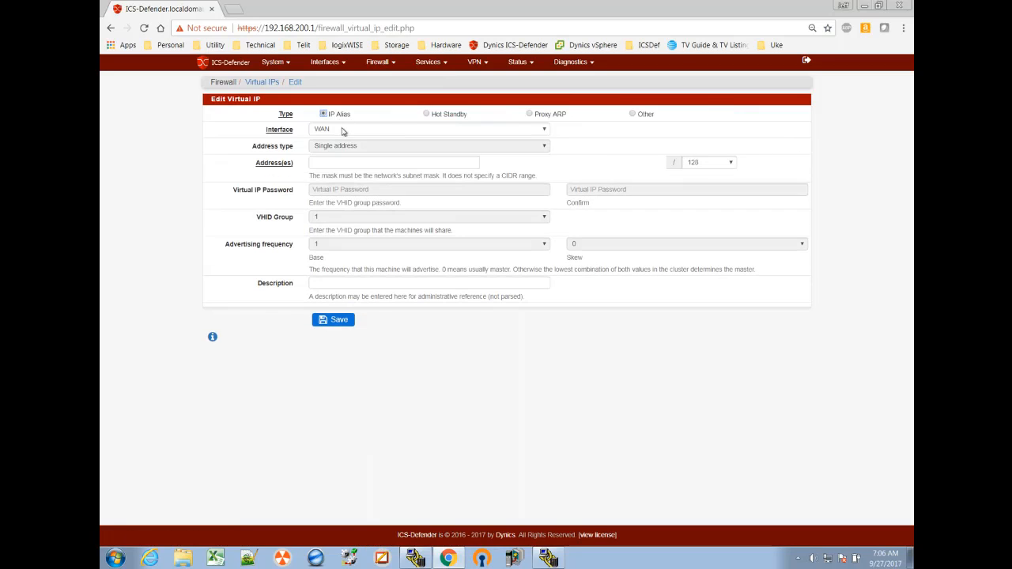
{"action": "left_click", "coordinate": [372, 162]}
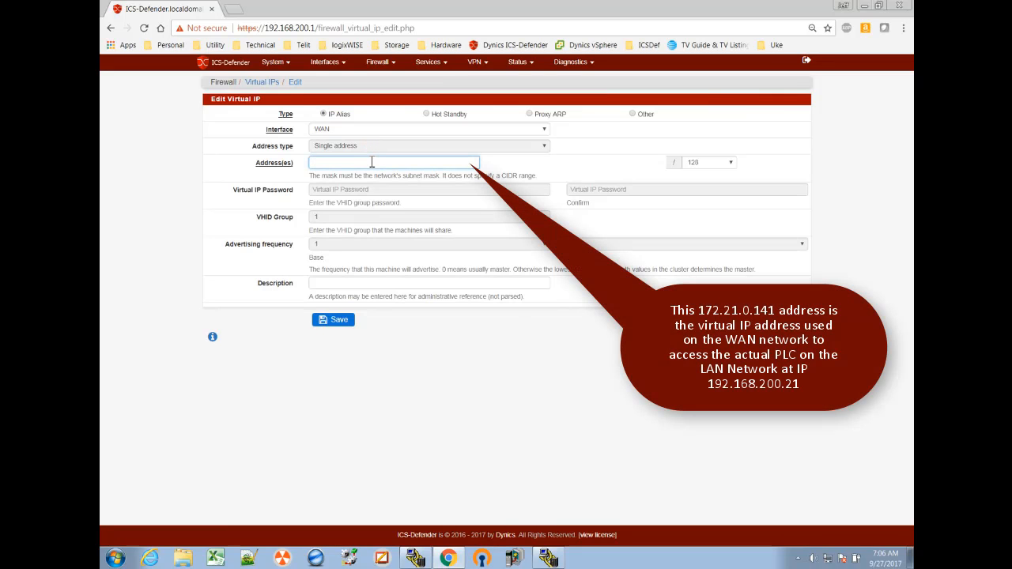
{"action": "type", "text": "172.21.0.141"}
{"action": "left_click", "coordinate": [729, 166]}
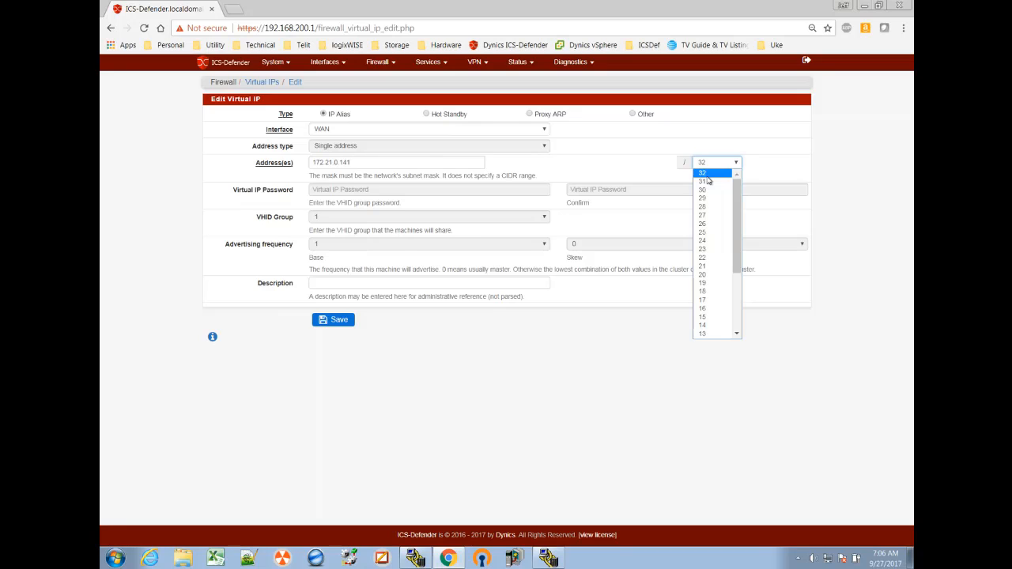
{"action": "key", "text": "Escape"}
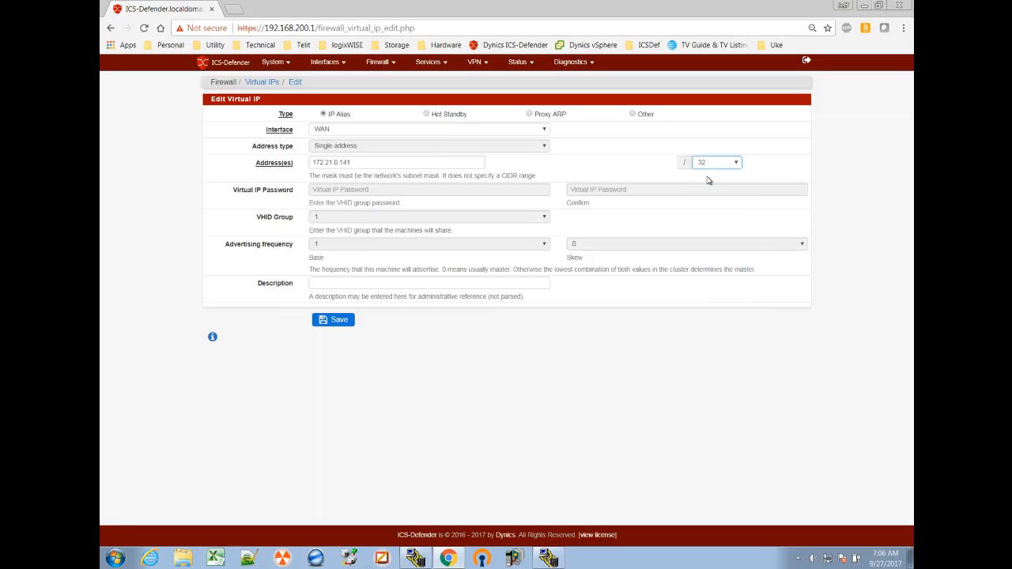
Step: Describe the virtual IP as "CompactLogix_L33ERM on the WAN (from NAT)", then save it and apply the changes
{"action": "left_click", "coordinate": [384, 281]}
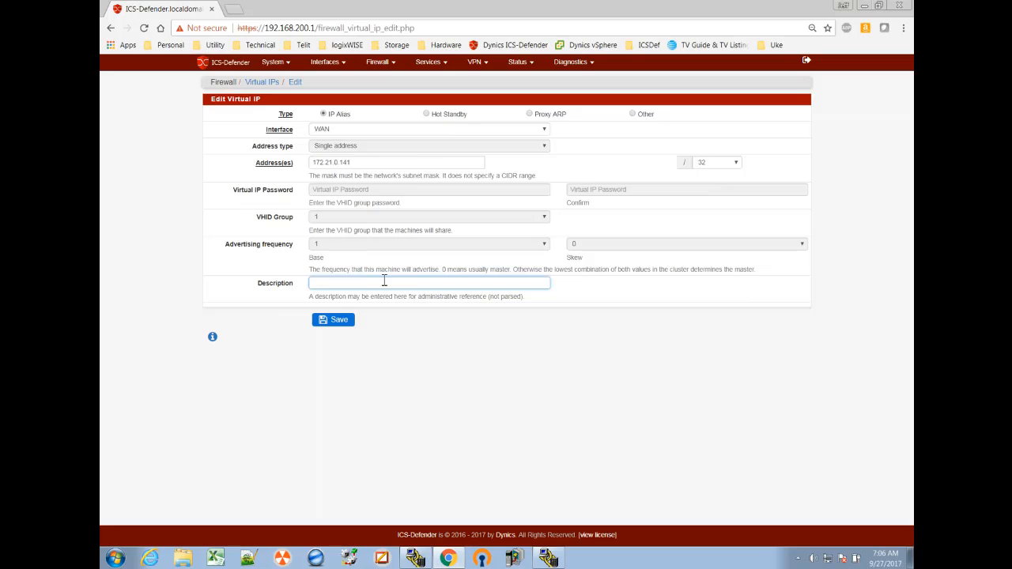
{"action": "type", "text": "CompactLogix_L33ERM"}
{"action": "type", "text": "on the WAN (from NAT"}
{"action": "left_click", "coordinate": [329, 319]}
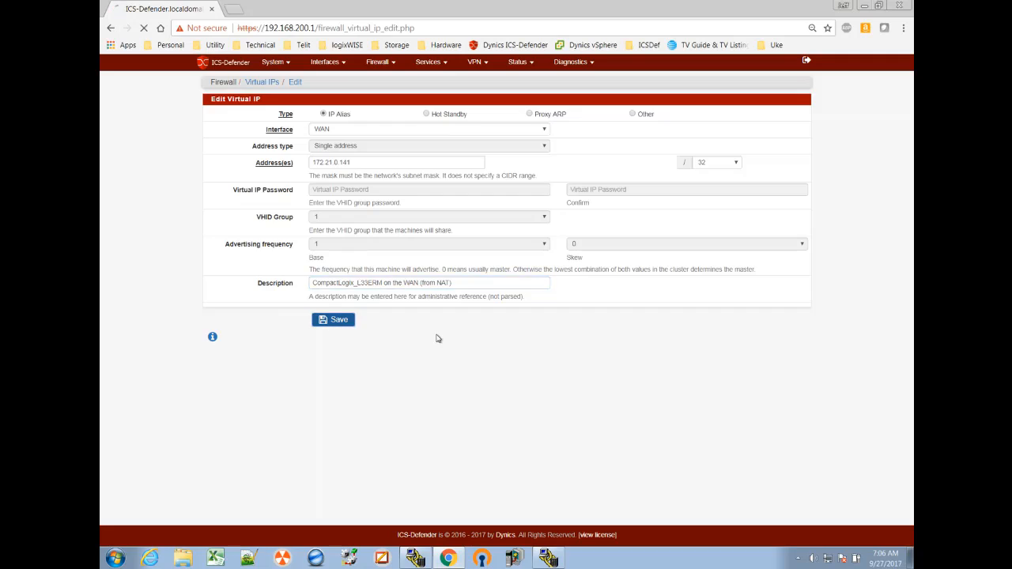
{"action": "left_click", "coordinate": [781, 113]}
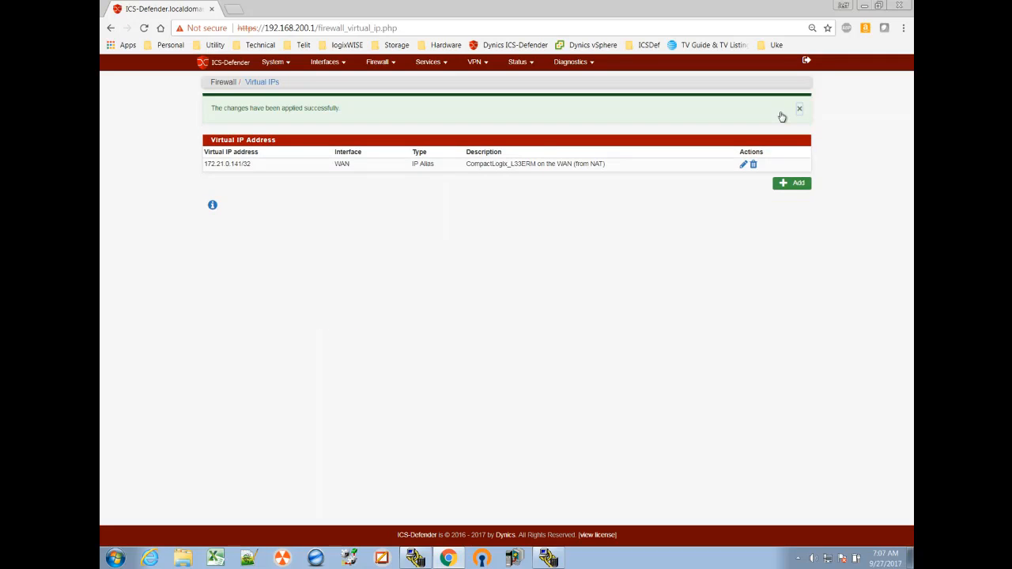
{"action": "left_click", "coordinate": [799, 109]}
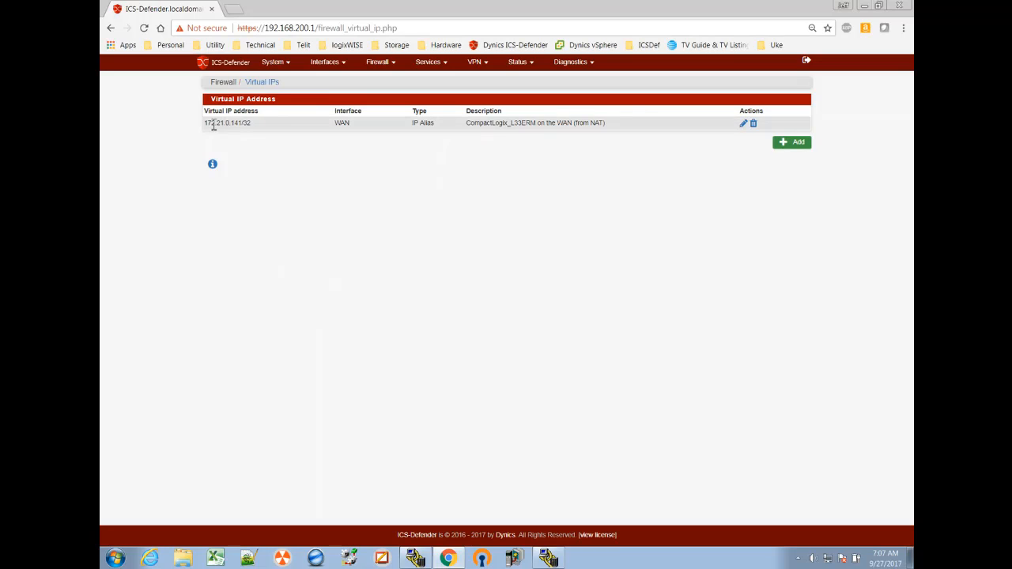
Step: Switch to RSLinx Classic Gateway to check the PLC's address under the ETH driver, then return to the ICS-Defender page in Chrome
{"action": "left_click", "coordinate": [549, 559]}
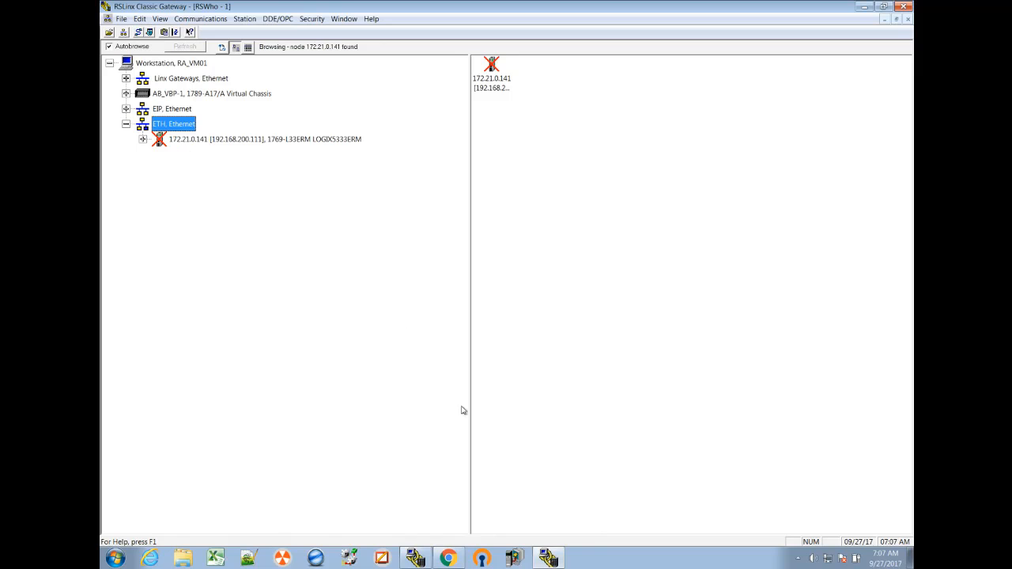
{"action": "left_click", "coordinate": [447, 558]}
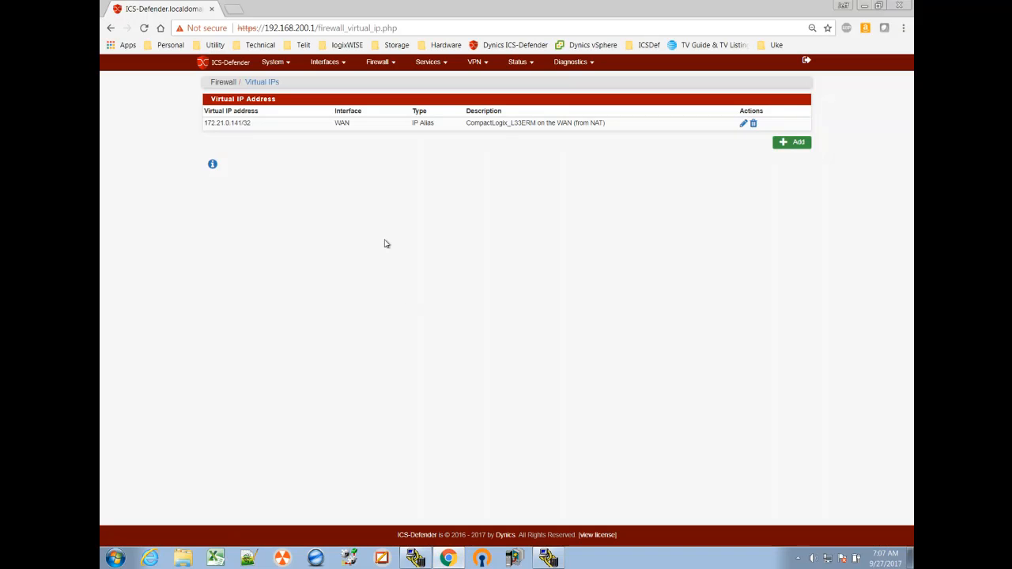
Step: Add a firewall IP alias named CompactLogix_L33ERM with the description "CompactLogix_L33ERM on the Controls Network (LAN)"
{"action": "left_click", "coordinate": [378, 62]}
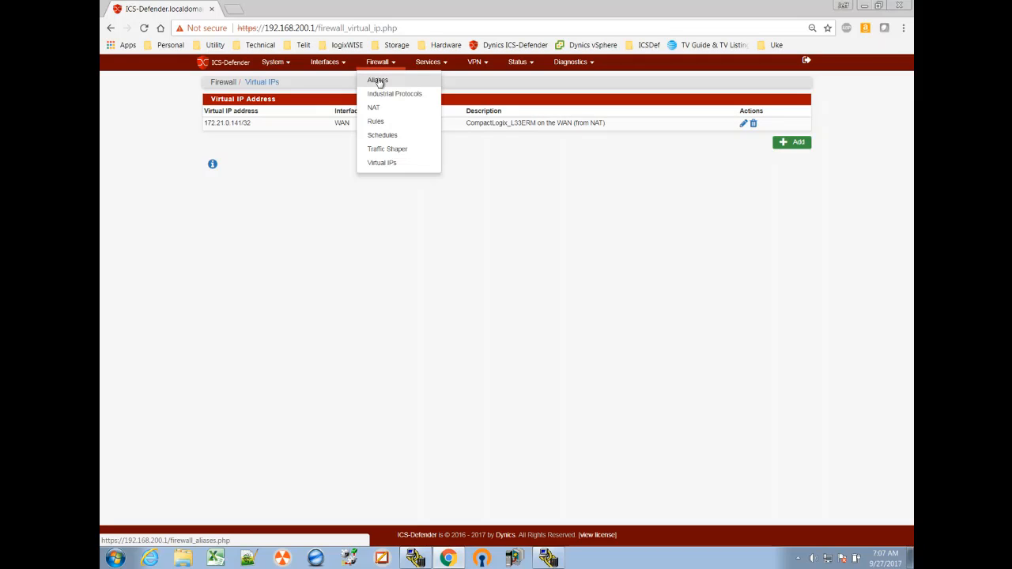
{"action": "left_click", "coordinate": [378, 81]}
{"action": "left_click", "coordinate": [751, 147]}
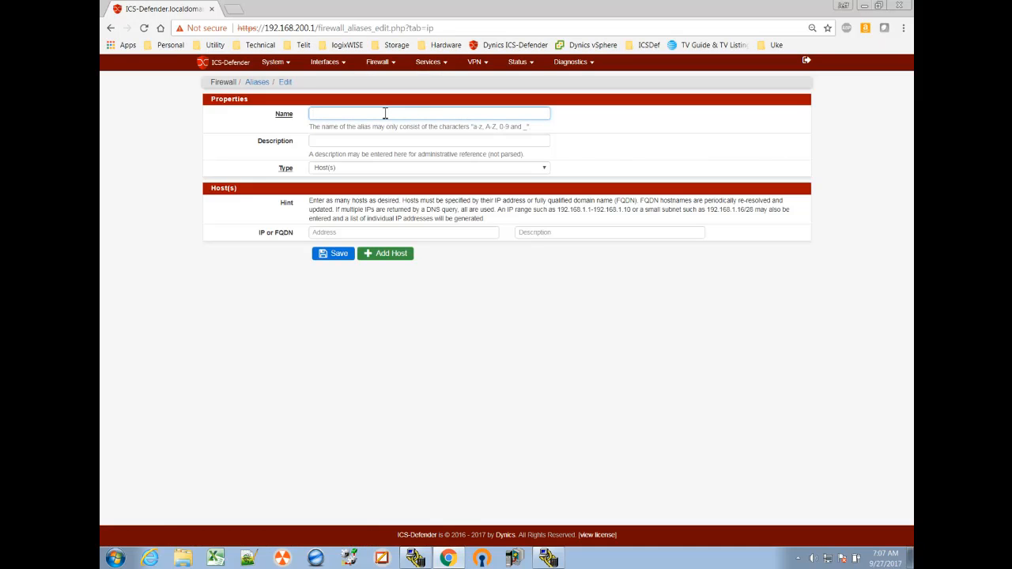
{"action": "type", "text": "CompactLogix_L33ERM"}
{"action": "key", "text": "Tab"}
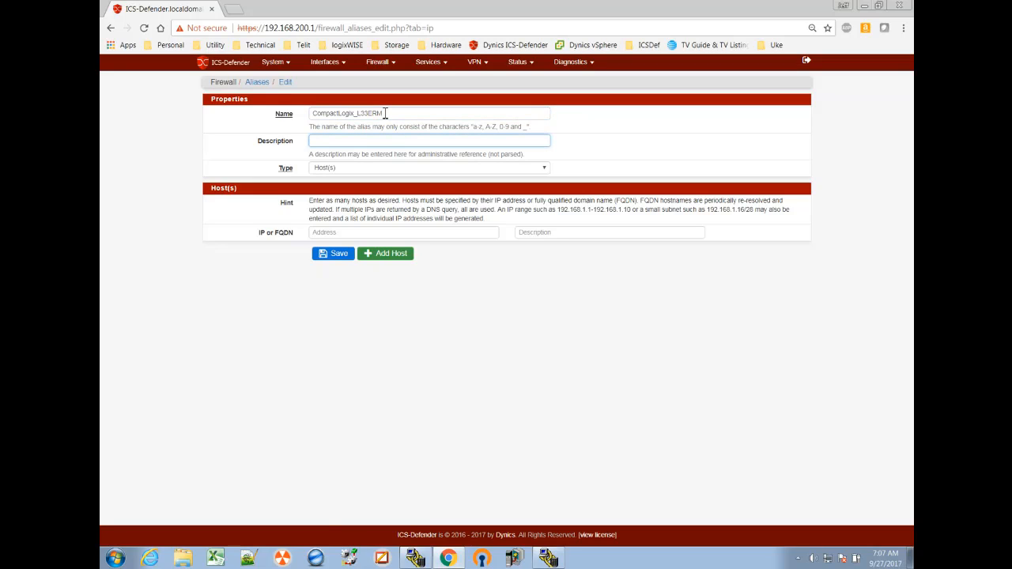
{"action": "type", "text": "CompactLogix_L33ERM"}
{"action": "type", "text": "on the Corntrols Network (LAN"}
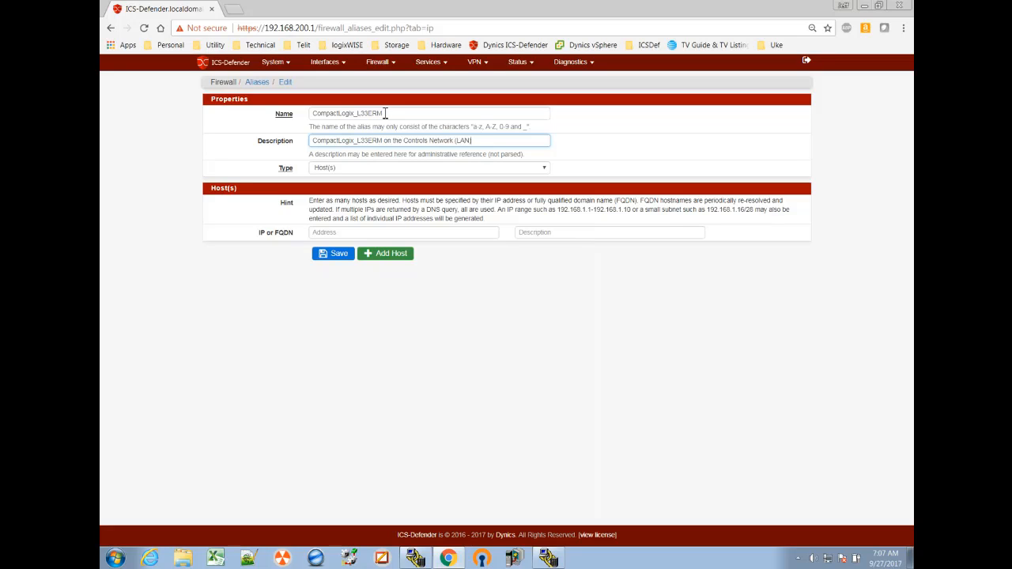
Step: Enter the alias host 192.168.200.21 with the description CompactLogix_L33ERM, then save the alias and apply the changes
{"action": "left_click", "coordinate": [386, 232]}
{"action": "type", "text": "1"}
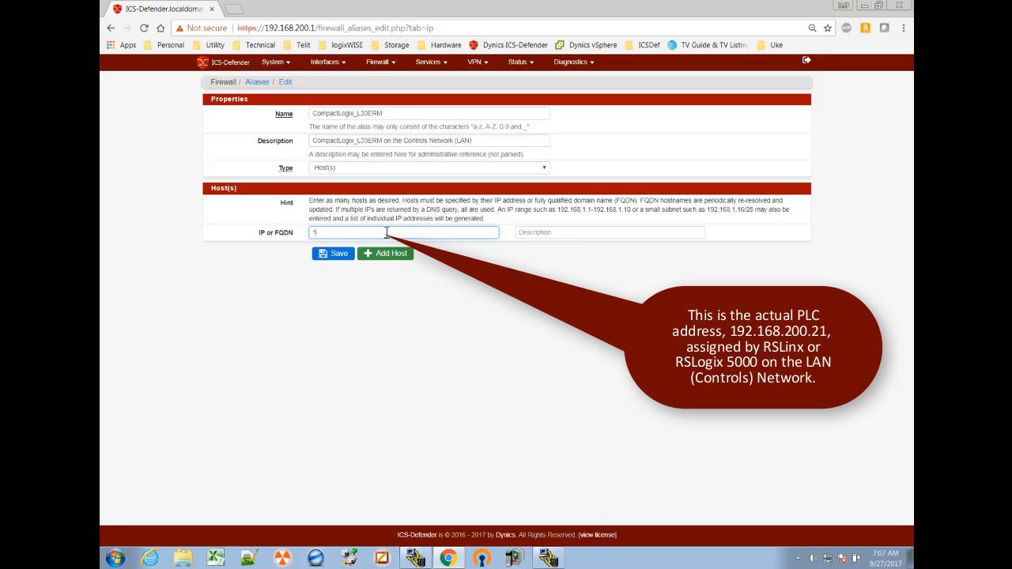
{"action": "type", "text": "92.168.200.21"}
{"action": "left_click", "coordinate": [530, 238]}
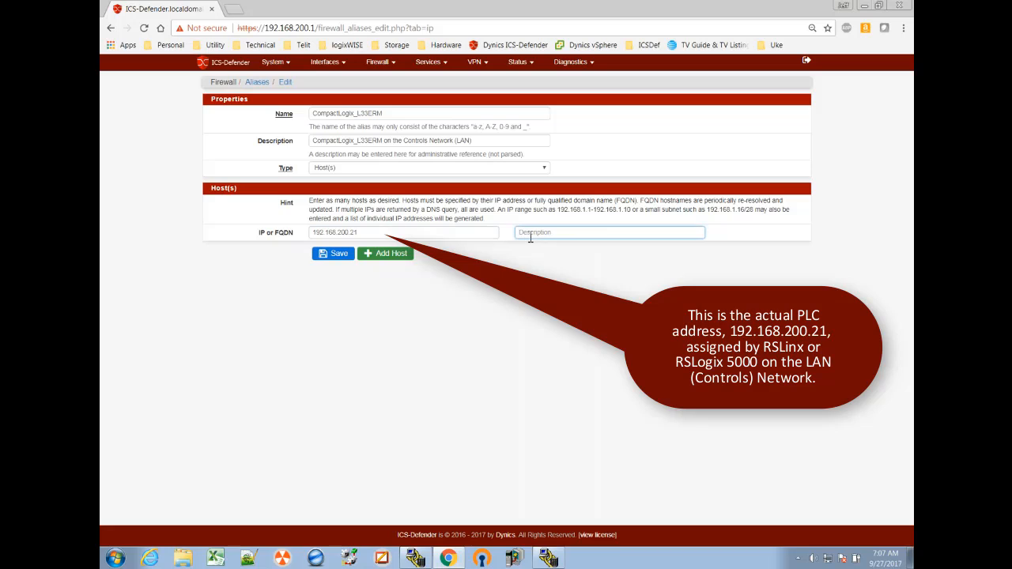
{"action": "type", "text": "CompactLogix_L33ERM"}
{"action": "left_click", "coordinate": [338, 254]}
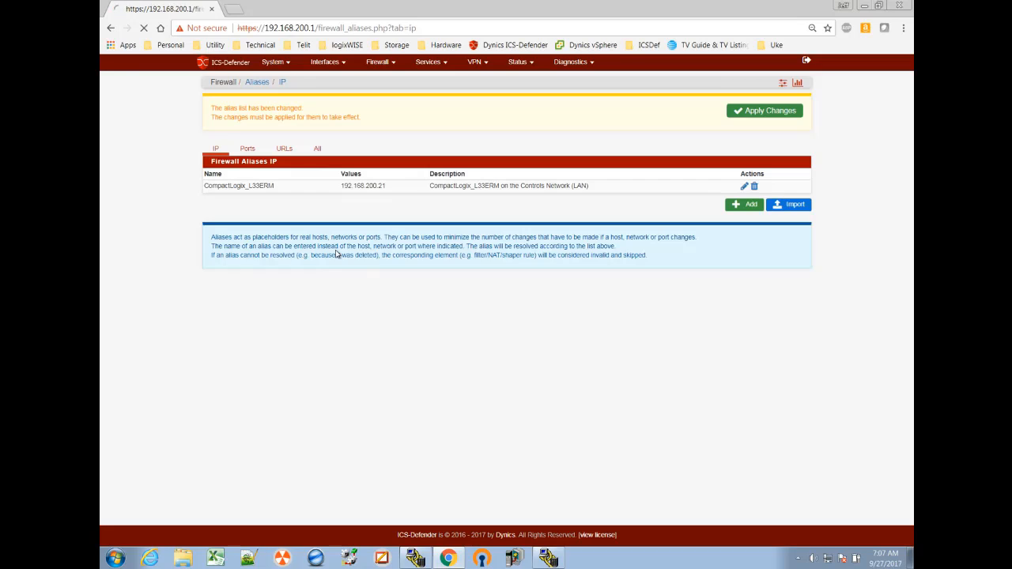
{"action": "left_click", "coordinate": [772, 111]}
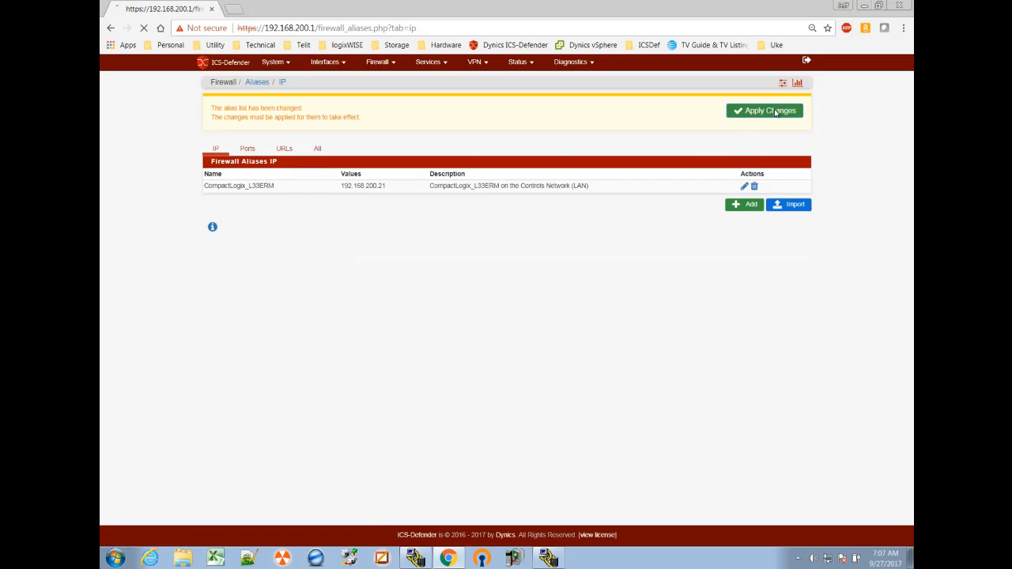
Step: Create a 1:1 NAT entry on WAN with the external subnet IP 172.21.0.141
{"action": "left_click", "coordinate": [377, 63]}
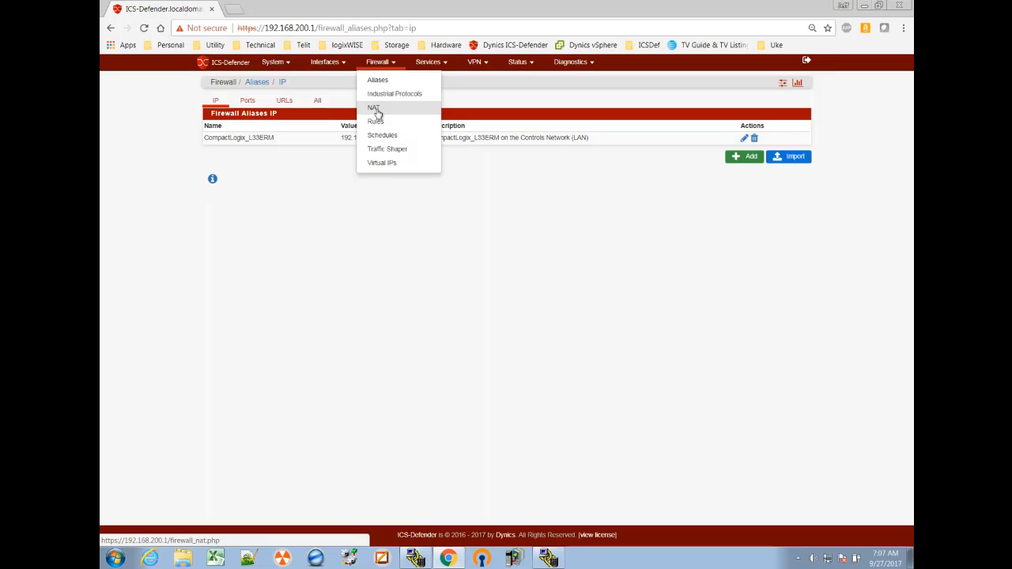
{"action": "left_click", "coordinate": [374, 109]}
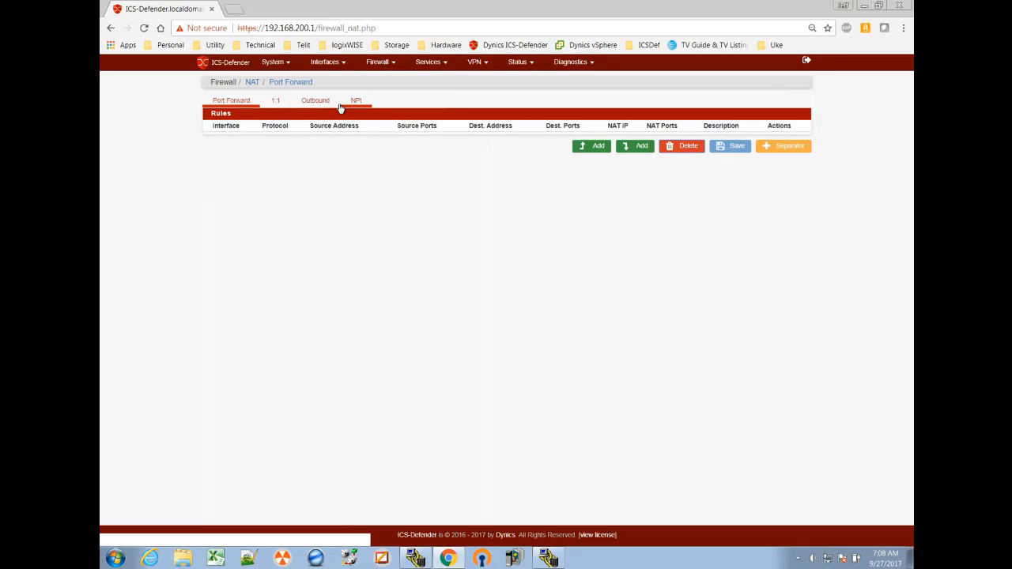
{"action": "left_click", "coordinate": [275, 105]}
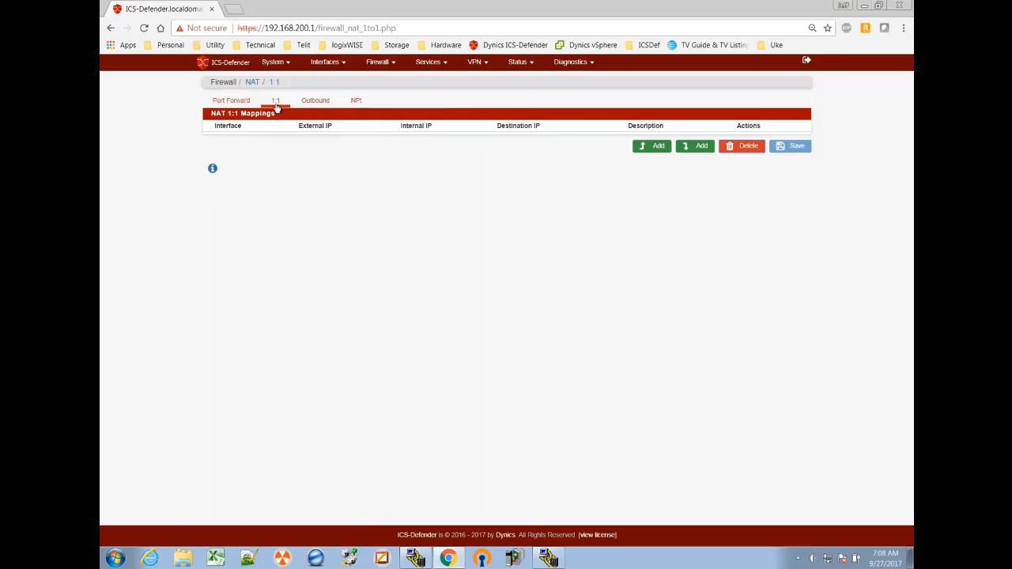
{"action": "left_click", "coordinate": [657, 149]}
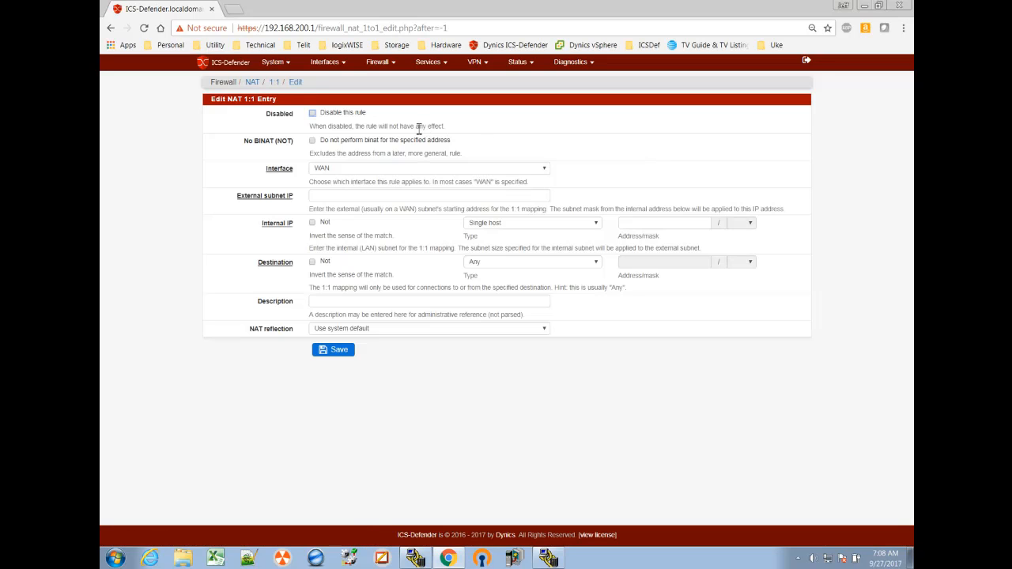
{"action": "left_click", "coordinate": [323, 197]}
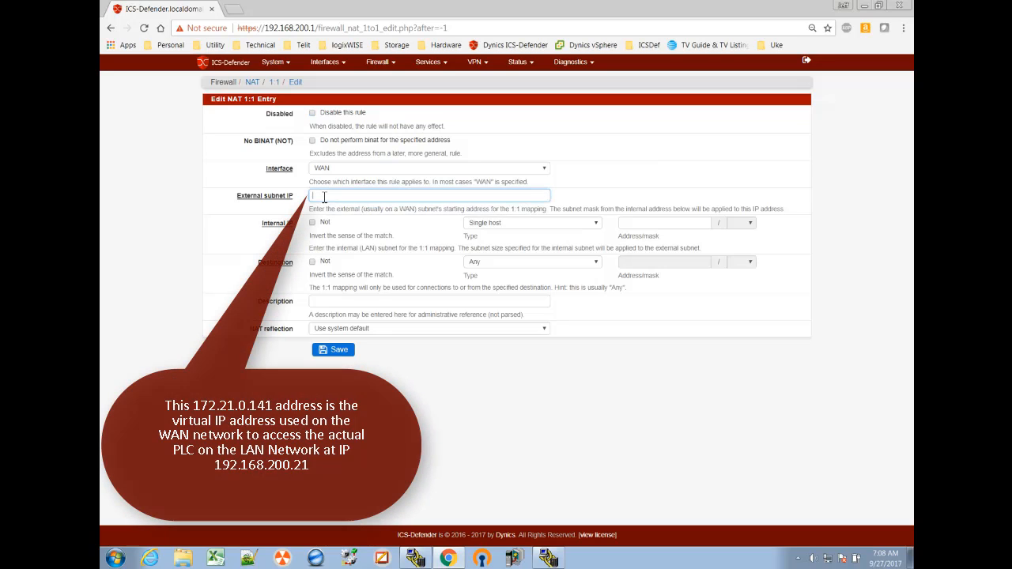
{"action": "type", "text": "172.21"}
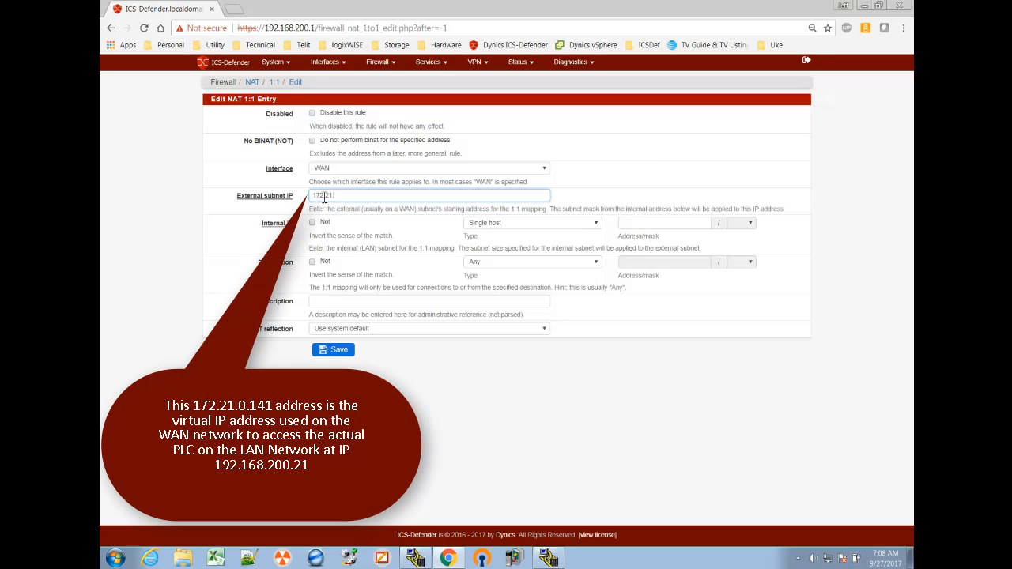
{"action": "type", "text": ".0.141"}
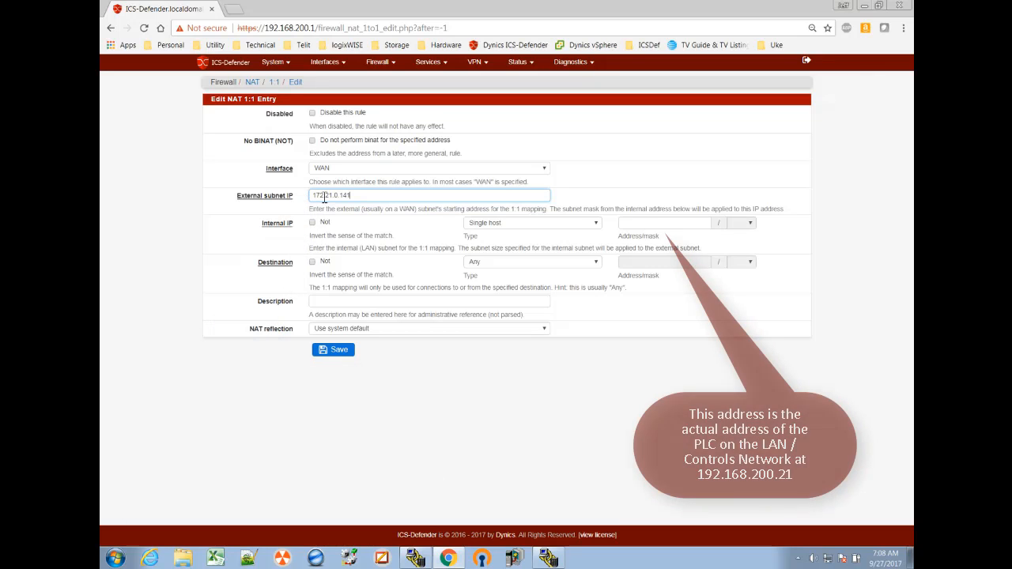
Step: Set the NAT entry's internal single-host address to 192.168.200.21
{"action": "left_click", "coordinate": [647, 224]}
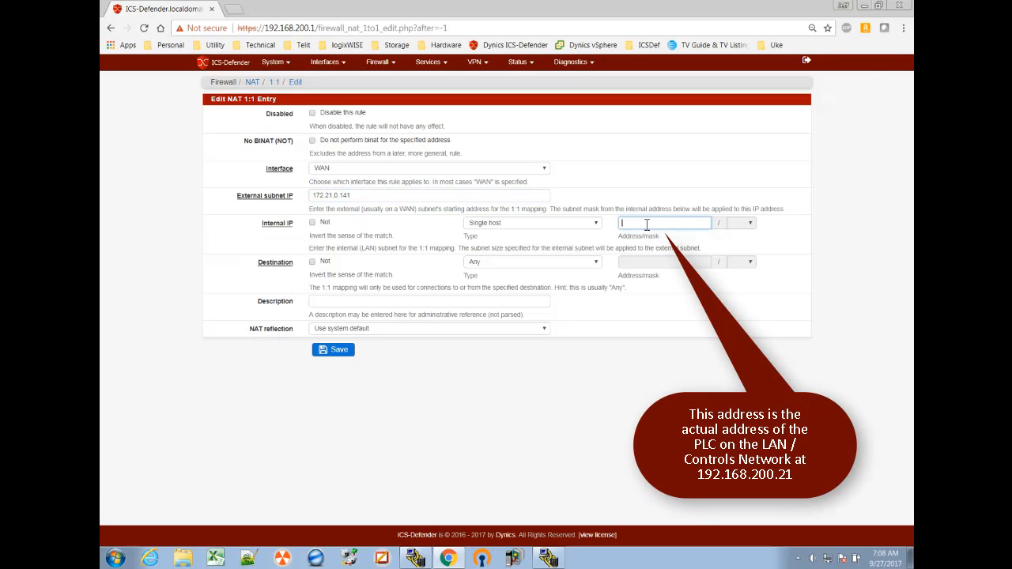
{"action": "type", "text": "192.168.200.21"}
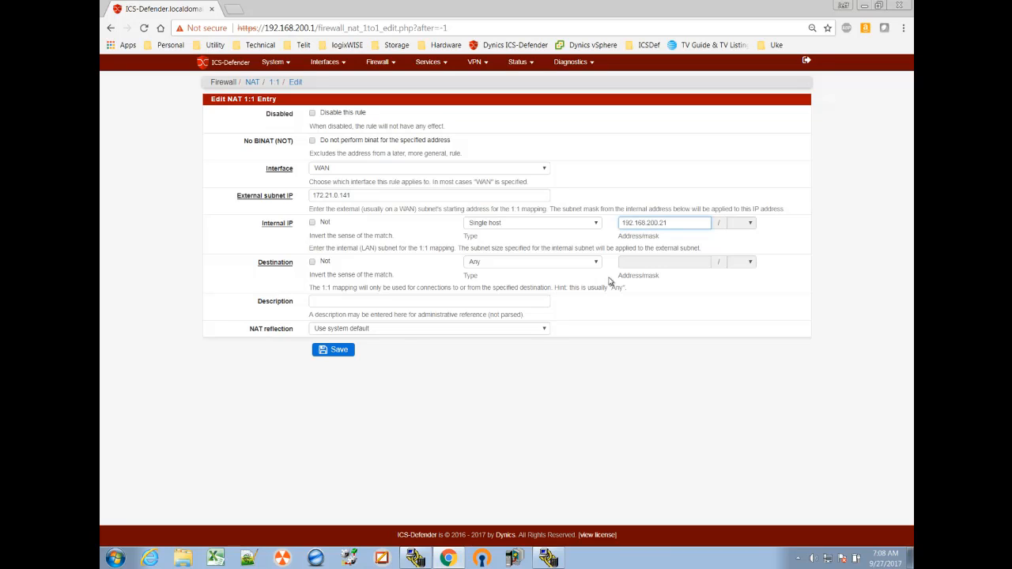
Step: Enter the NAT entry's description as "NAT the CompactLogix L33ERM to and from the WAN"
{"action": "left_click", "coordinate": [316, 304]}
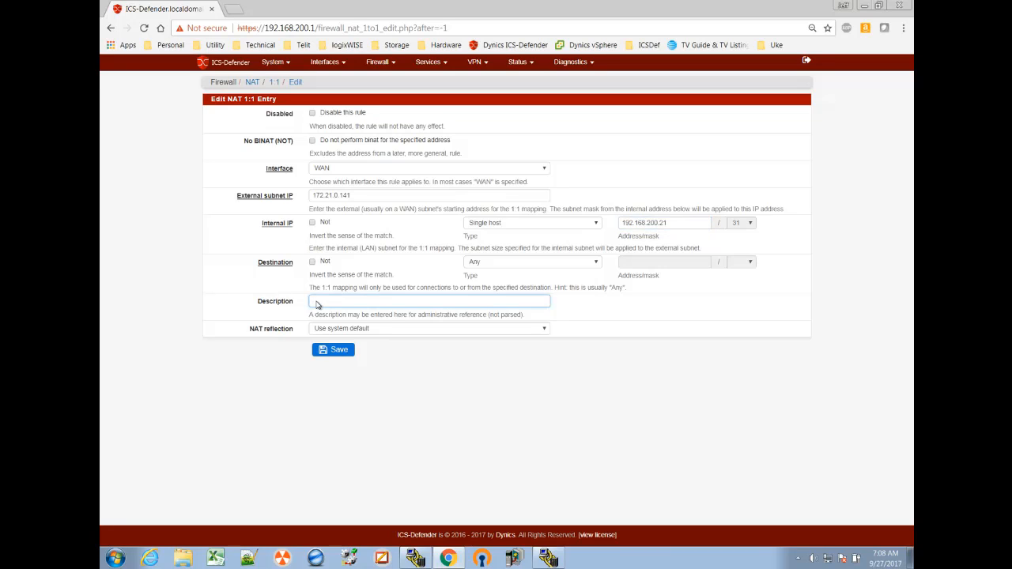
{"action": "type", "text": "NAT the CompactLogix L33ERM to the WAN"}
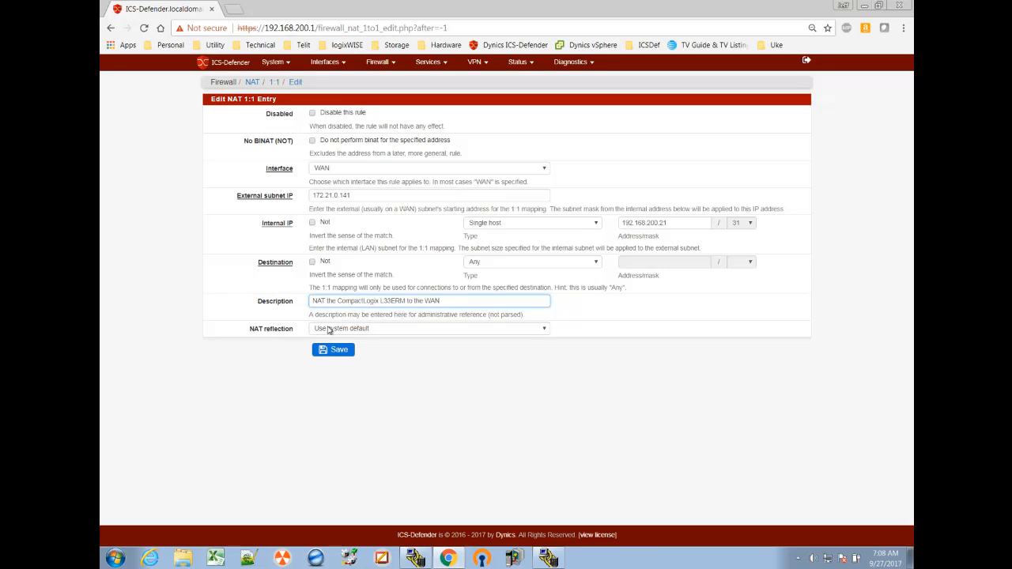
{"action": "left_click", "coordinate": [412, 301]}
{"action": "type", "text": "and from"}
{"action": "key", "text": "BackSpace"}
Step: Save the 1:1 NAT entry, apply the configuration changes and dismiss the notice
{"action": "left_click", "coordinate": [345, 351]}
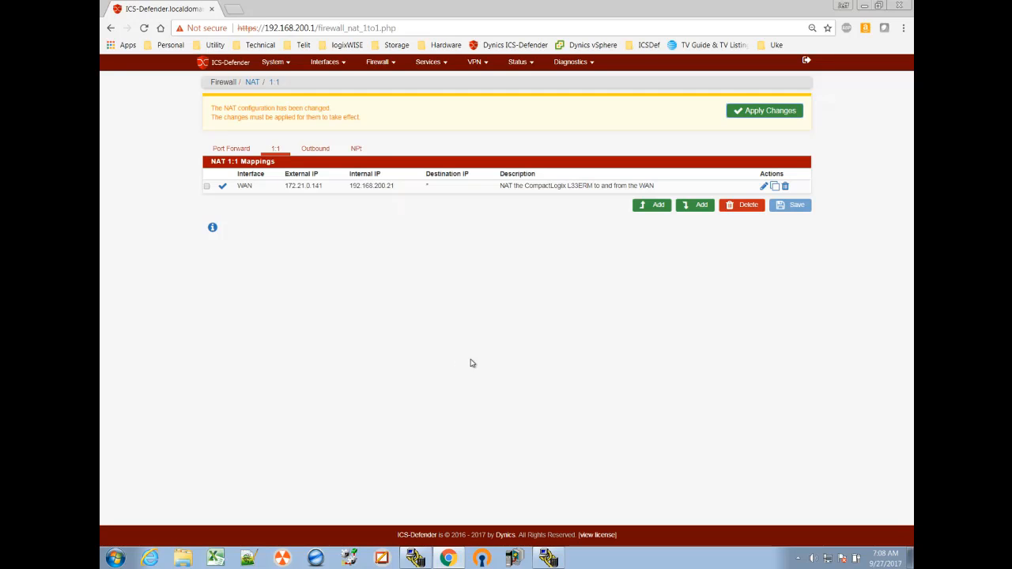
{"action": "left_click", "coordinate": [759, 111]}
{"action": "left_click", "coordinate": [799, 110]}
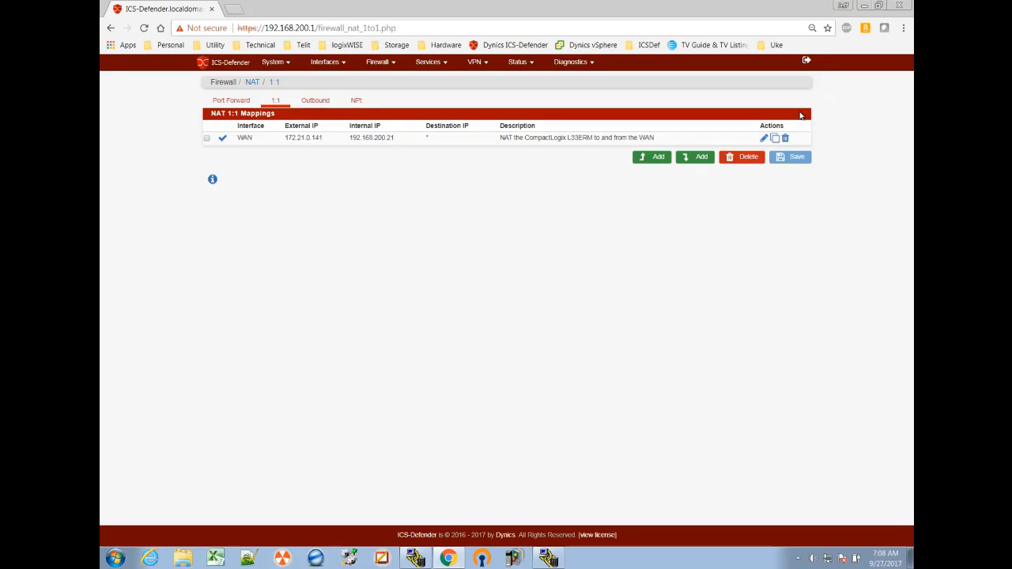
Step: Start a new firewall rule at the top of the WAN interface's rule list
{"action": "left_click", "coordinate": [376, 64]}
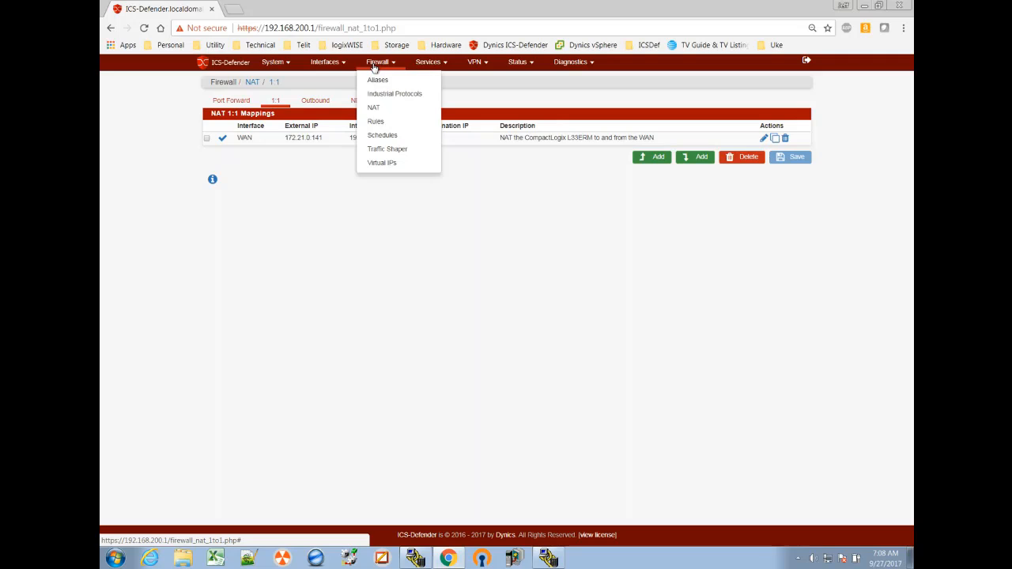
{"action": "left_click", "coordinate": [376, 122]}
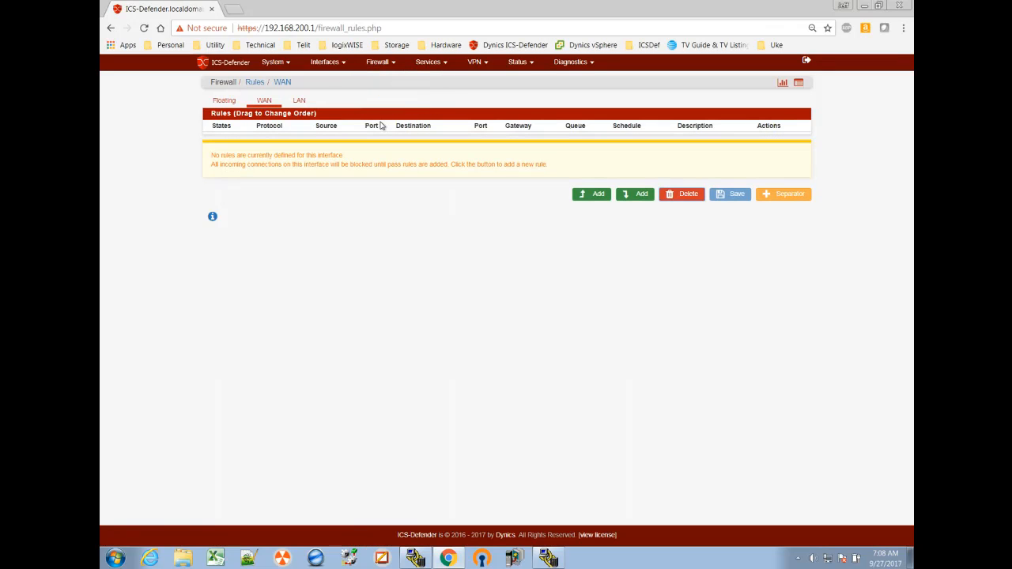
{"action": "left_click", "coordinate": [596, 195]}
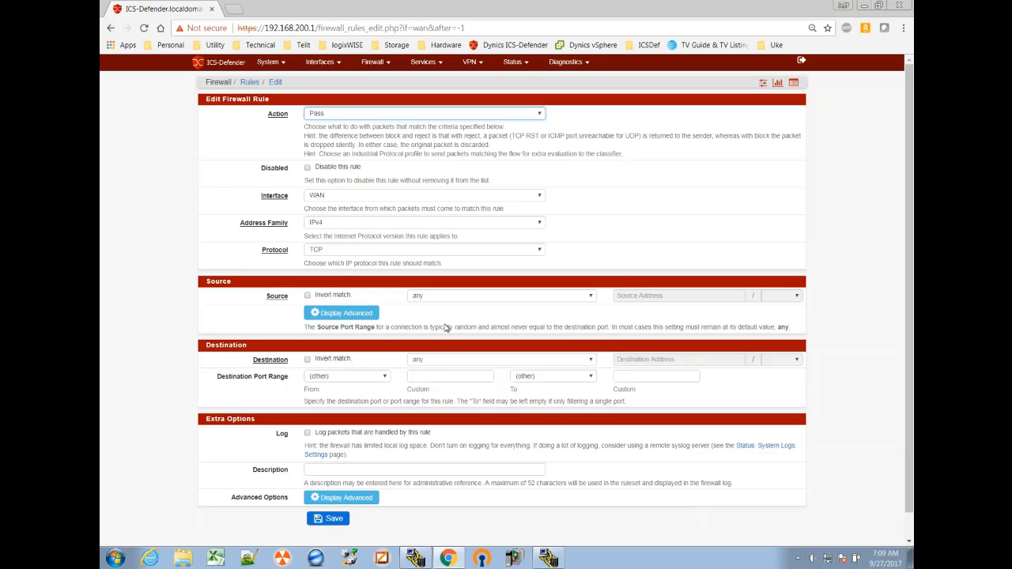
Step: Set the rule's destination to the single host or alias CompactLogix_L33ERM with destination port range ENIP (44818)
{"action": "left_click", "coordinate": [467, 355]}
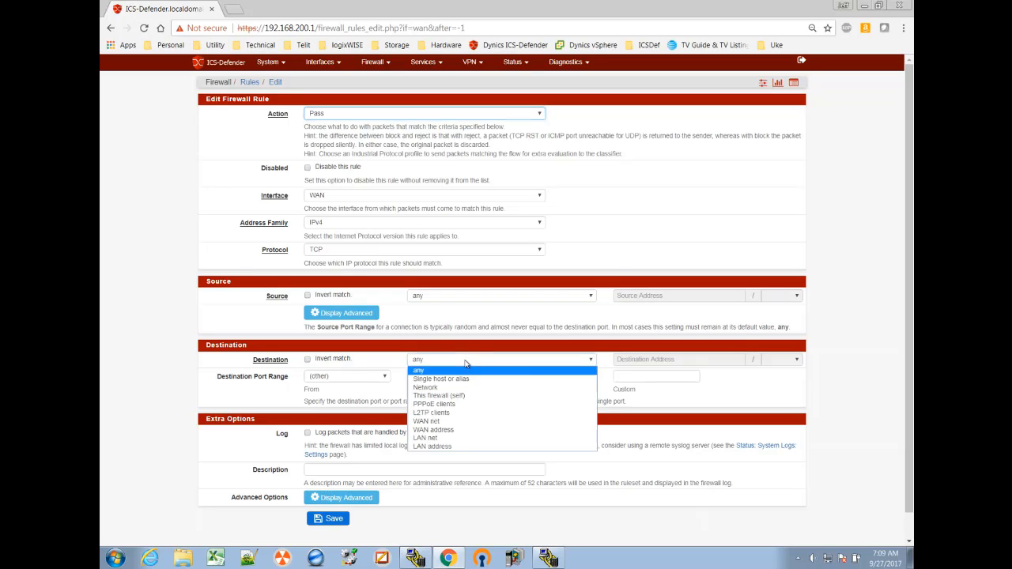
{"action": "left_click", "coordinate": [461, 373]}
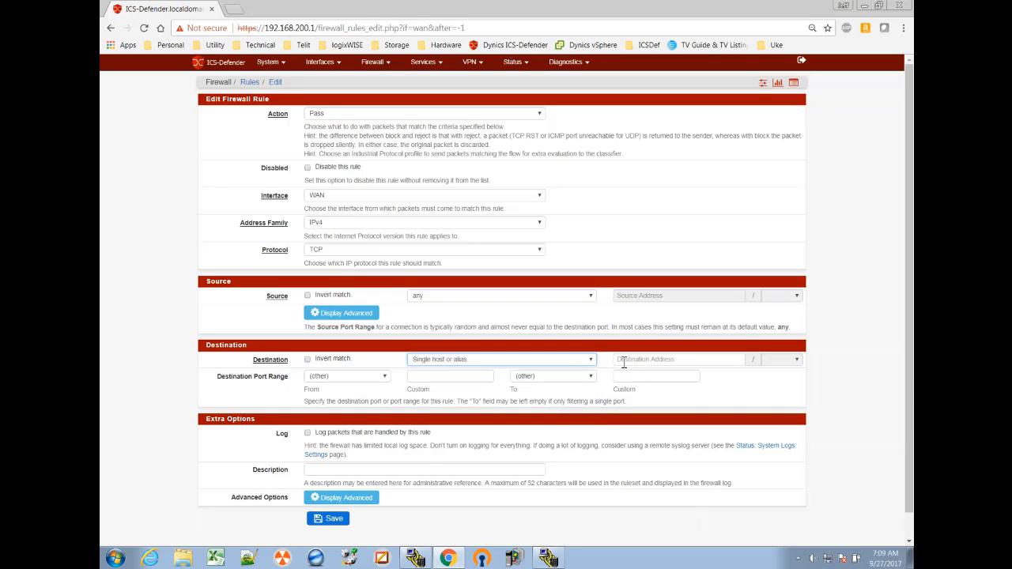
{"action": "left_click", "coordinate": [623, 360]}
{"action": "type", "text": "Co"}
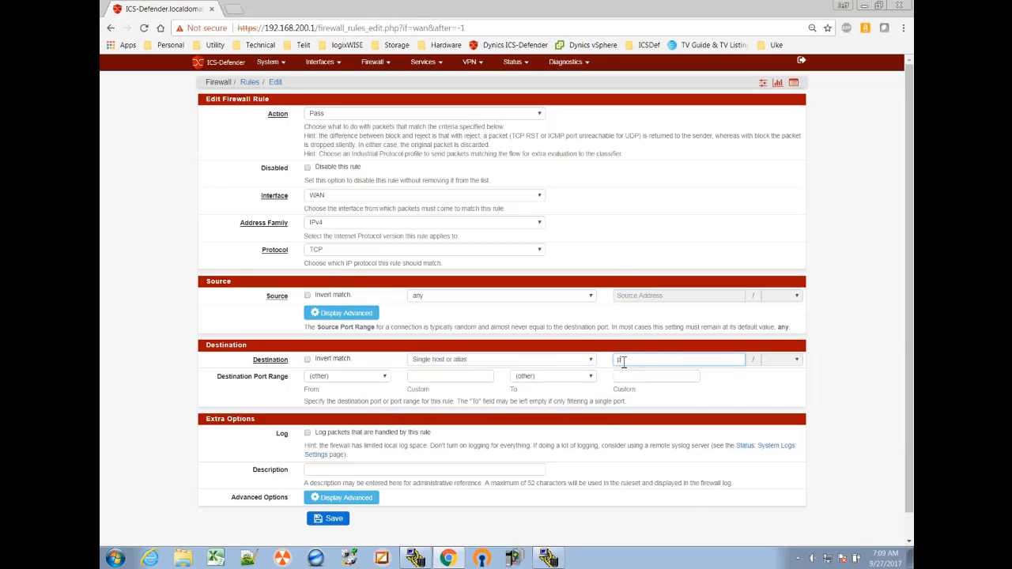
{"action": "left_click", "coordinate": [636, 375]}
{"action": "left_click", "coordinate": [384, 377]}
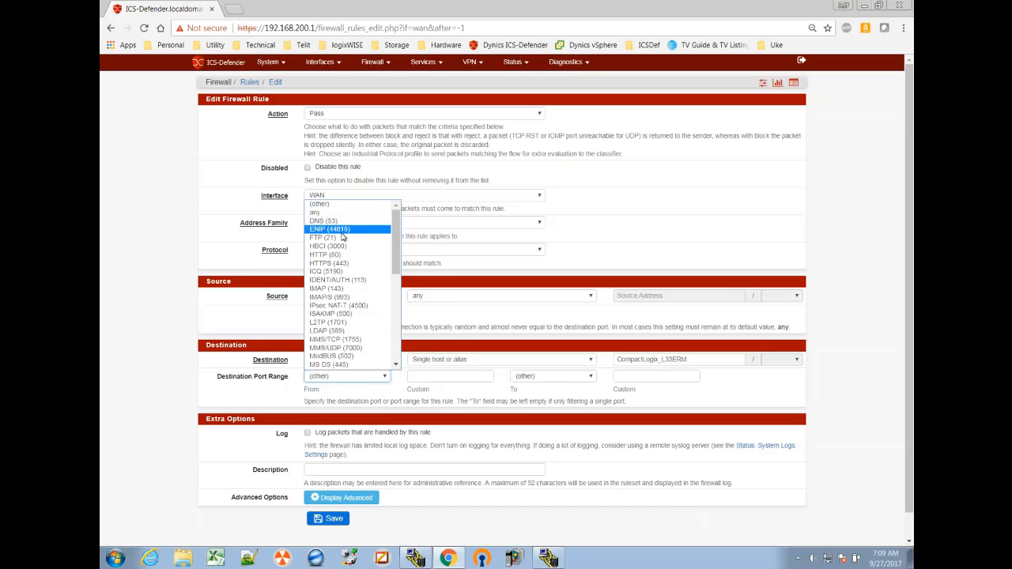
{"action": "left_click", "coordinate": [342, 231]}
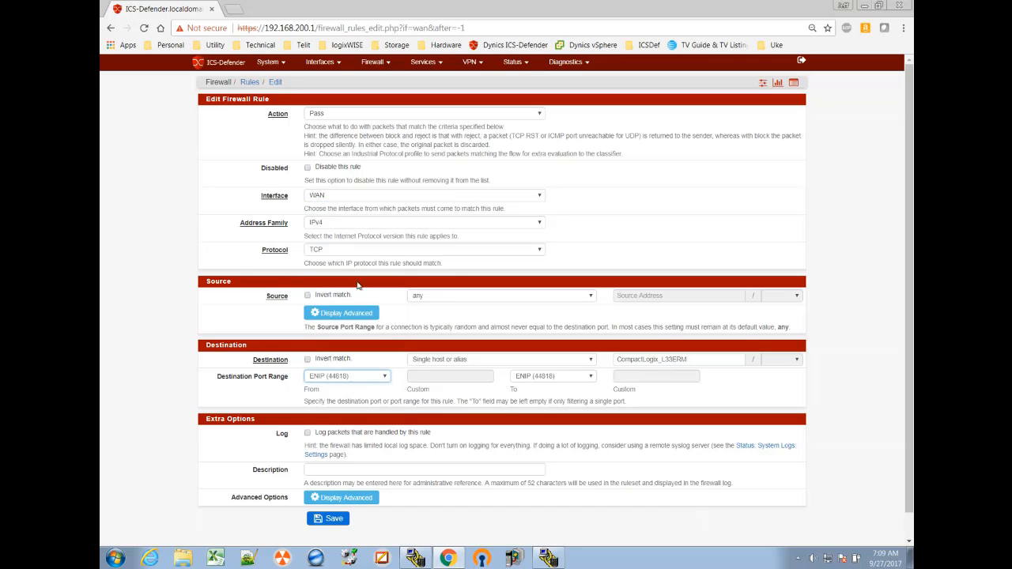
Step: Enter the rule's description as "Rule which allows the WAN traffic to NAT to the Controls Network (LAN)"
{"action": "left_click", "coordinate": [355, 469]}
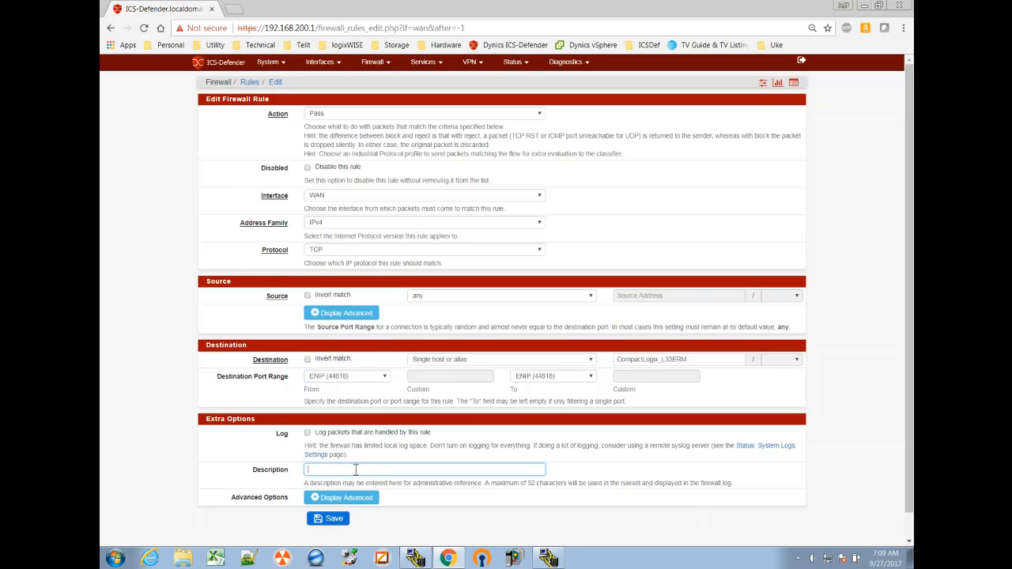
{"action": "type", "text": "Rule which allow"}
{"action": "type", "text": "s the "}
{"action": "type", "text": "WAN"}
{"action": "type", "text": " traffic"}
{"action": "type", "text": " to NAT tot"}
{"action": "type", "text": "the LAN"}
{"action": "type", "text": " ("}
{"action": "key", "text": "BackSpace"}
{"action": "key", "text": "BackSpace"}
{"action": "key", "text": "BackSpace"}
{"action": "type", "text": "Control"}
{"action": "key", "text": "BackSpace"}
{"action": "key", "text": "BackSpace"}
{"action": "key", "text": "BackSpace"}
{"action": "type", "text": "rols "}
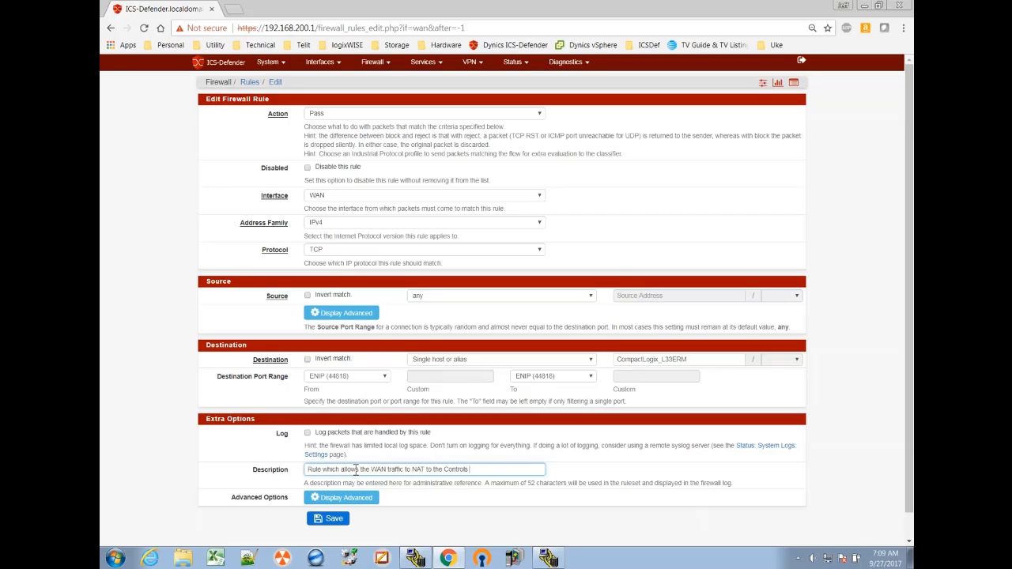
{"action": "type", "text": "Network (LAN"}
Step: Save the WAN firewall rule, apply the rule changes and dismiss the notice
{"action": "left_click", "coordinate": [333, 519]}
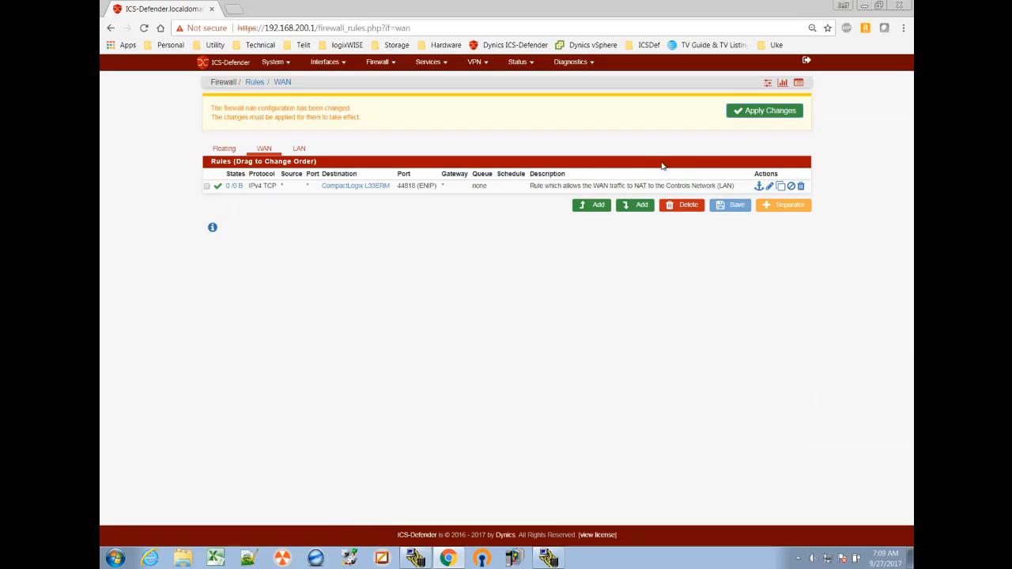
{"action": "left_click", "coordinate": [747, 115]}
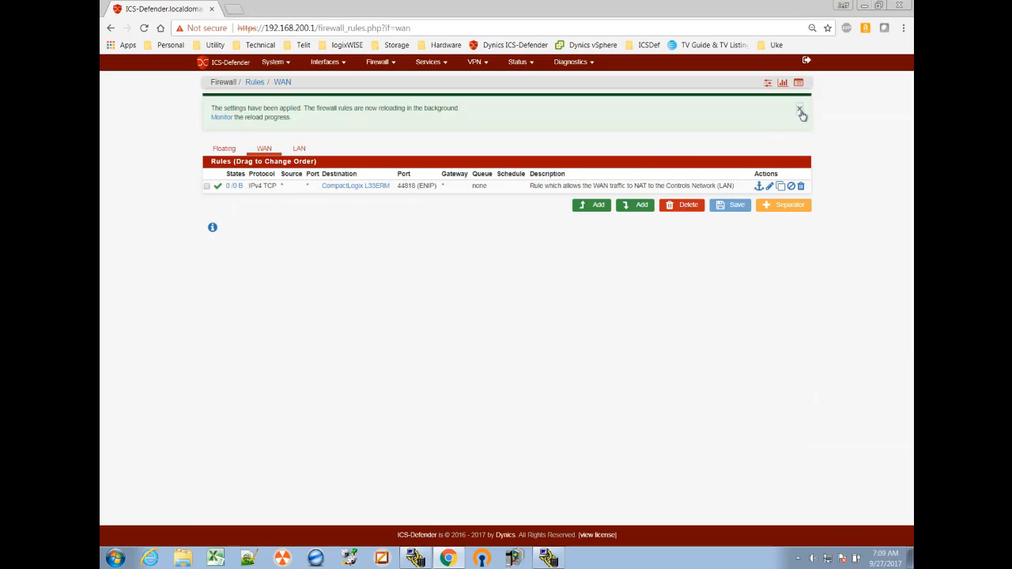
{"action": "left_click", "coordinate": [800, 111]}
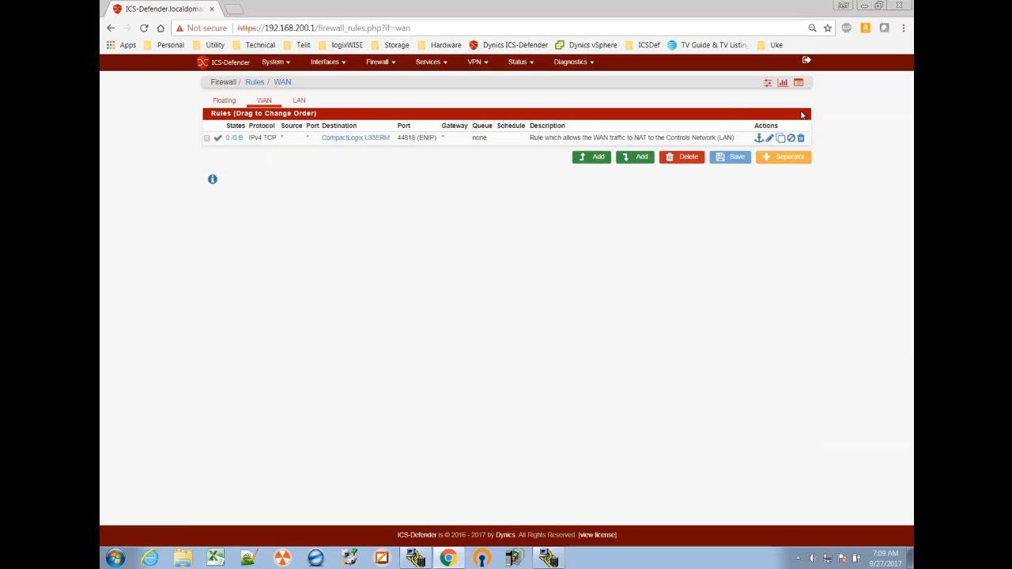